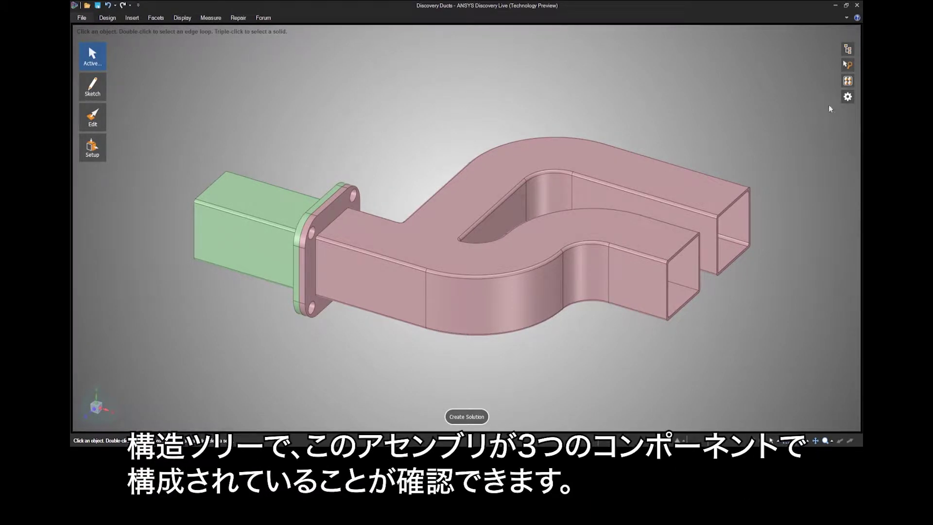
Hide the main duct in the component tree to inspect the probe, then show it again.
left_click(849, 47)
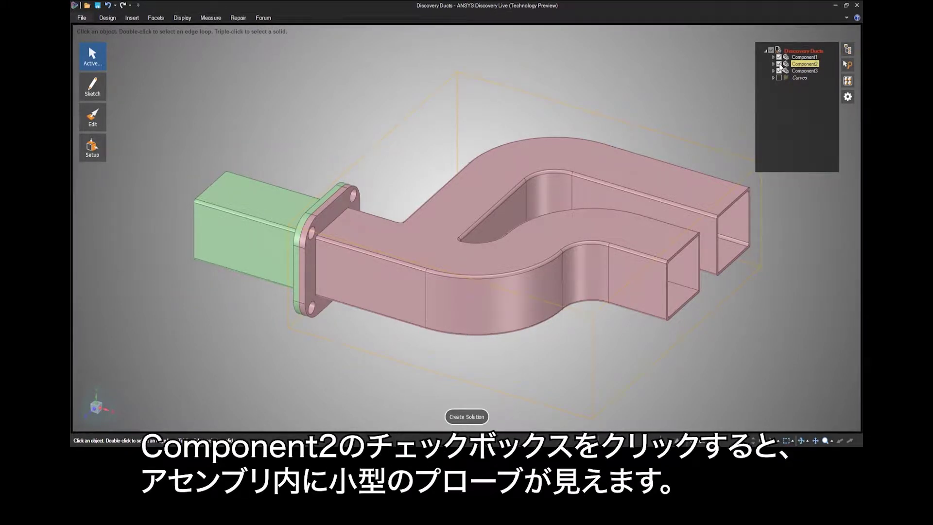
left_click(779, 64)
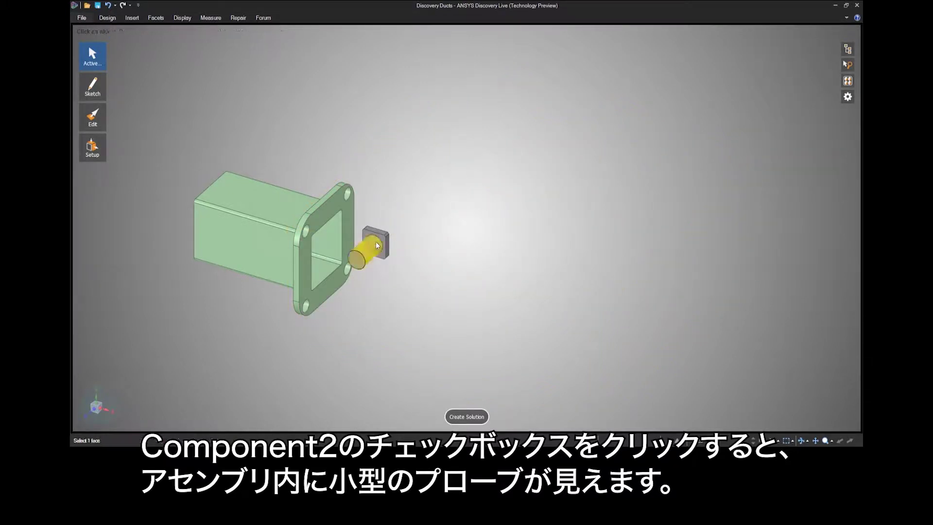
scroll(375, 243, "up", 5)
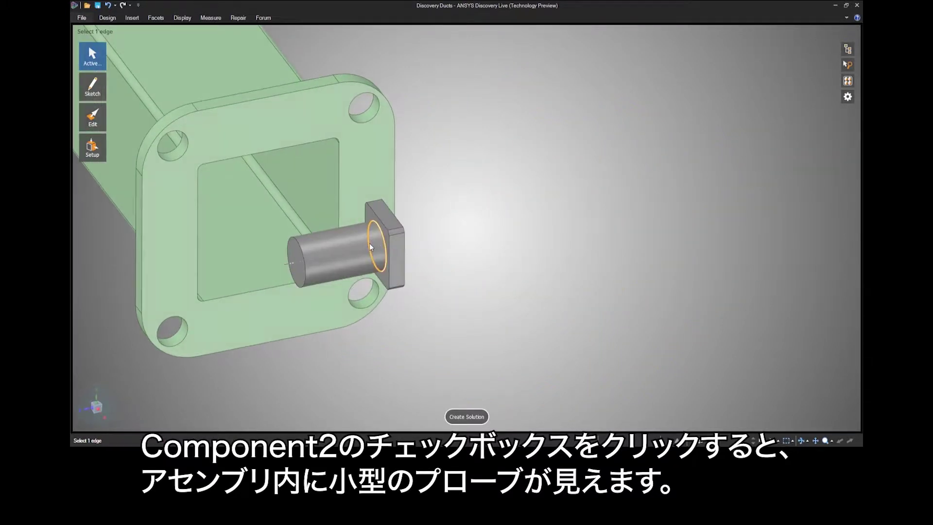
scroll(375, 245, "down", 5)
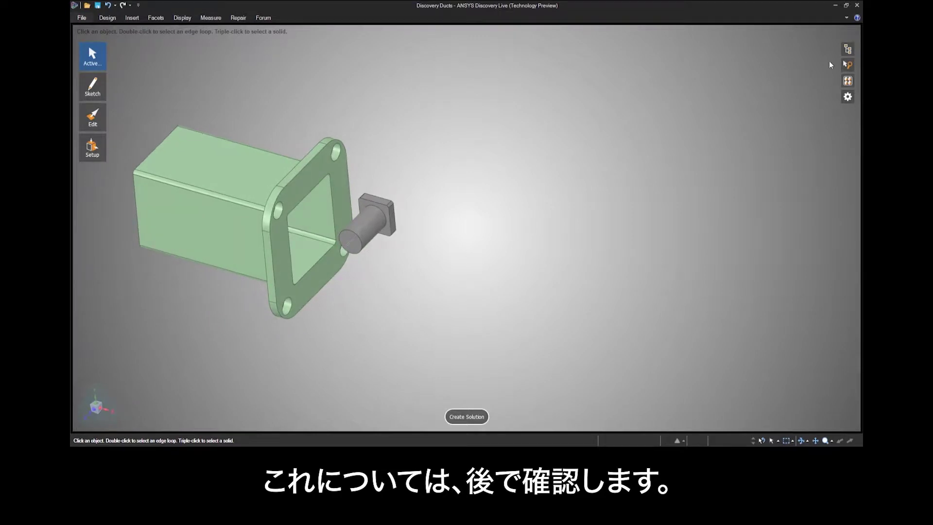
mouse_move(841, 51)
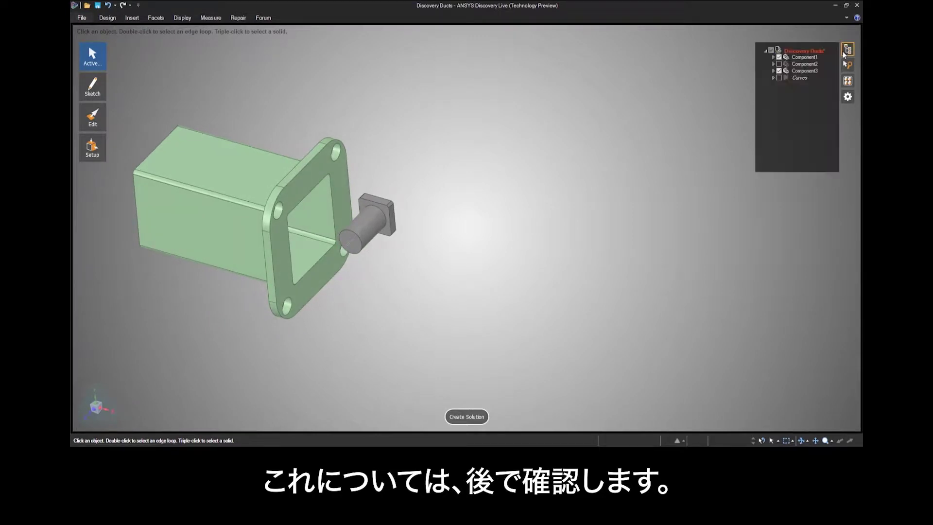
left_click(779, 64)
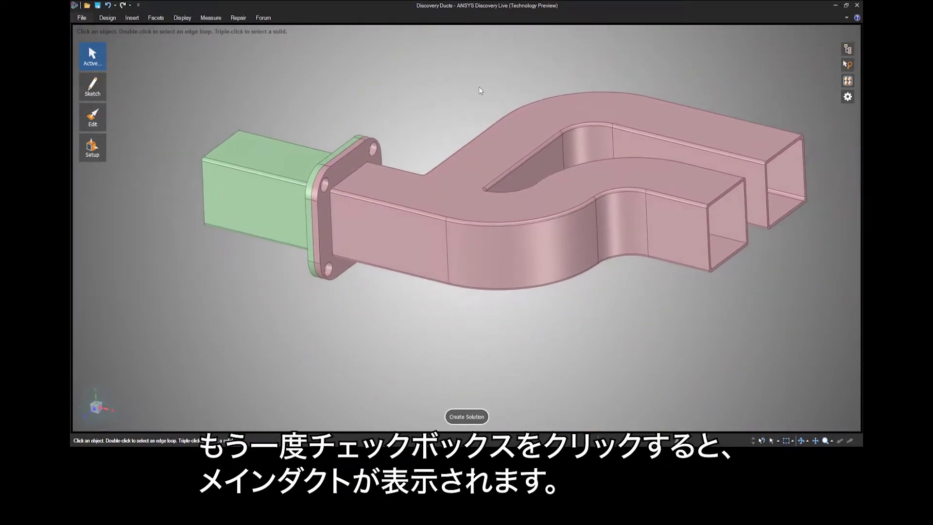
Create an Air fluid-flow study with an internal-flow fluid volume.
left_click(461, 417)
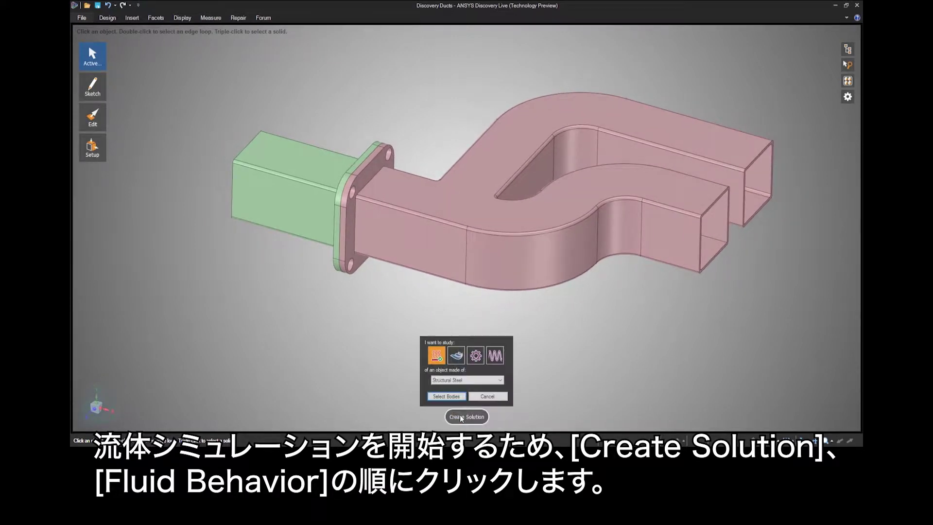
left_click(460, 361)
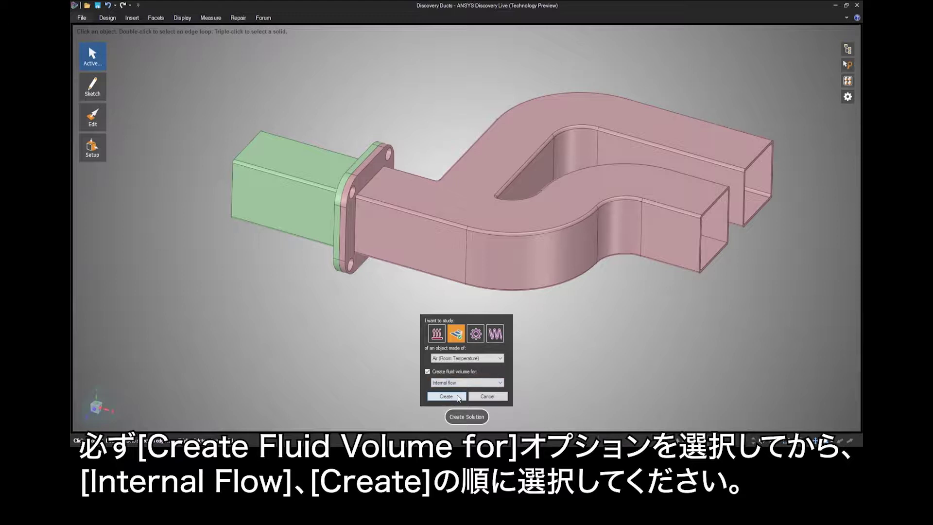
left_click(446, 396)
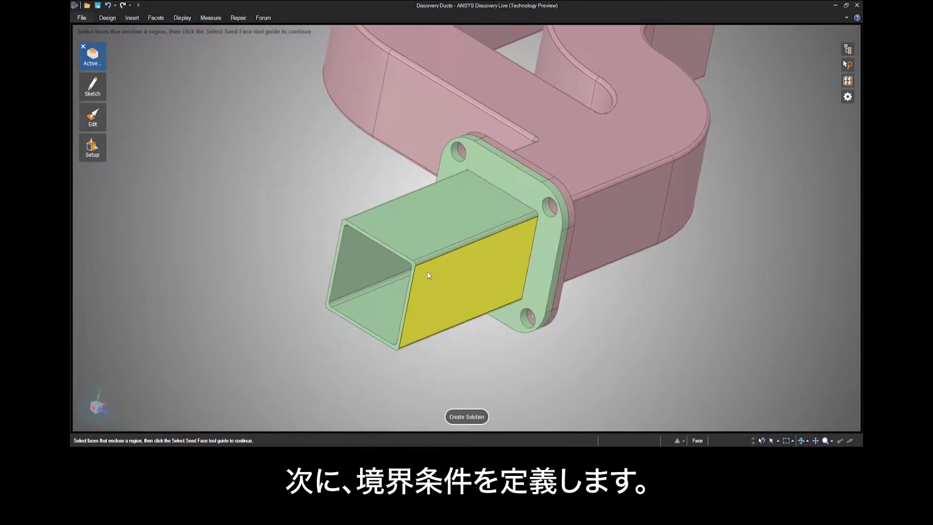
Set the green duct's opening as the inlet and both pink duct ends as outlets.
left_click(413, 264)
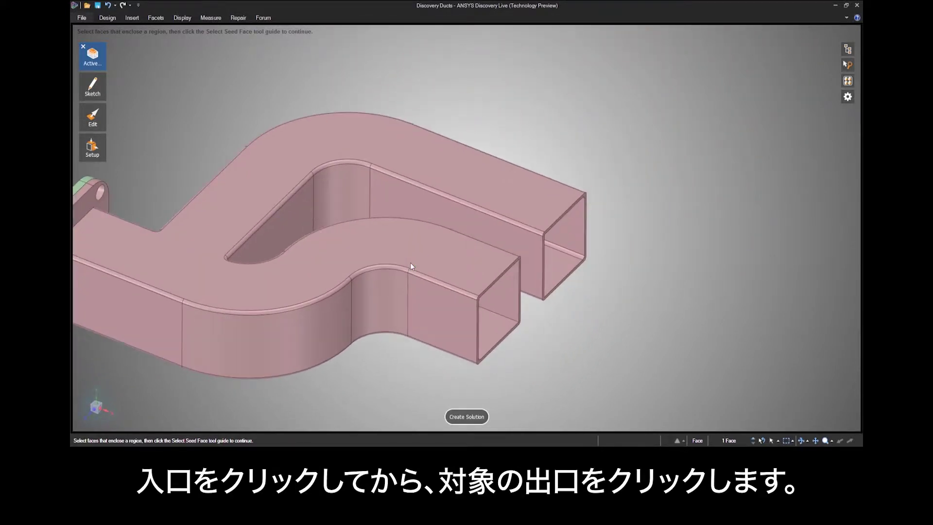
left_click(469, 260)
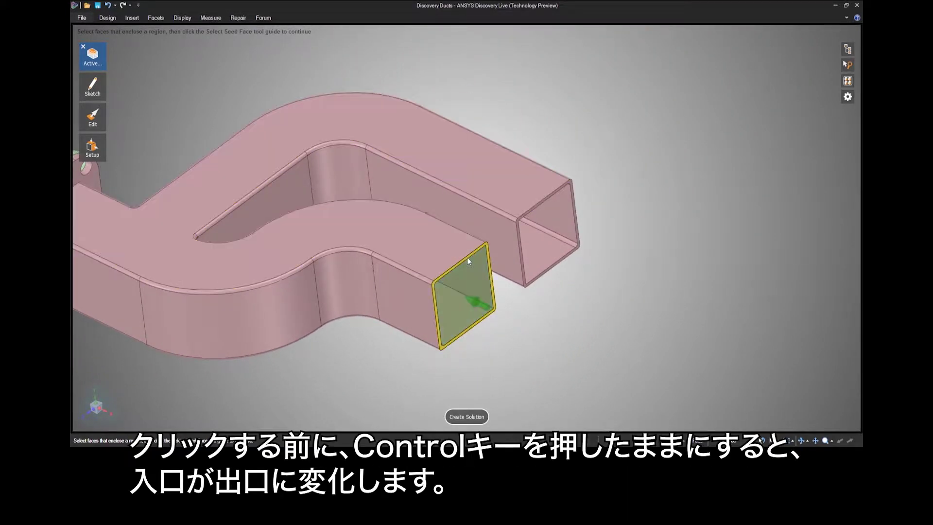
left_click(468, 258, "ctrl")
left_click(523, 215, "ctrl")
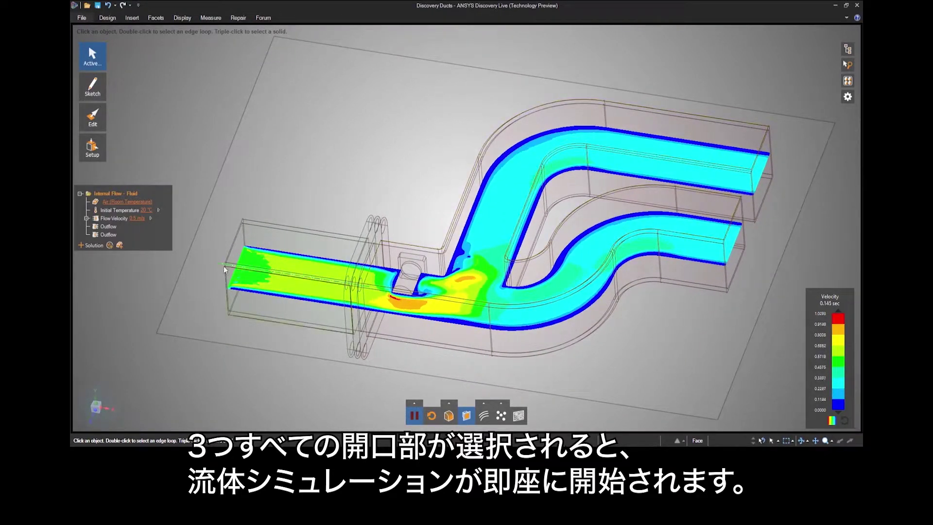
Enter 0 for the inlet Flow Velocity, then drag its slider up to 2 m/s.
left_click(138, 219)
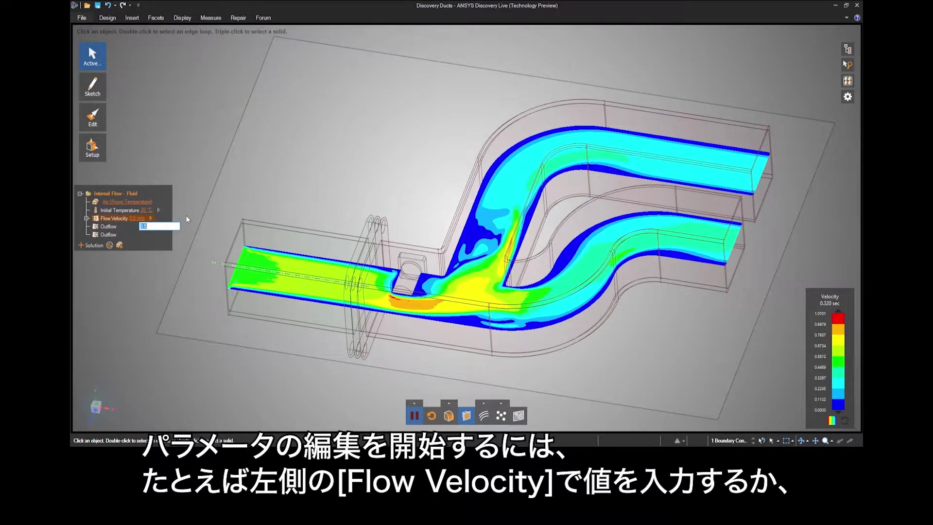
type("0")
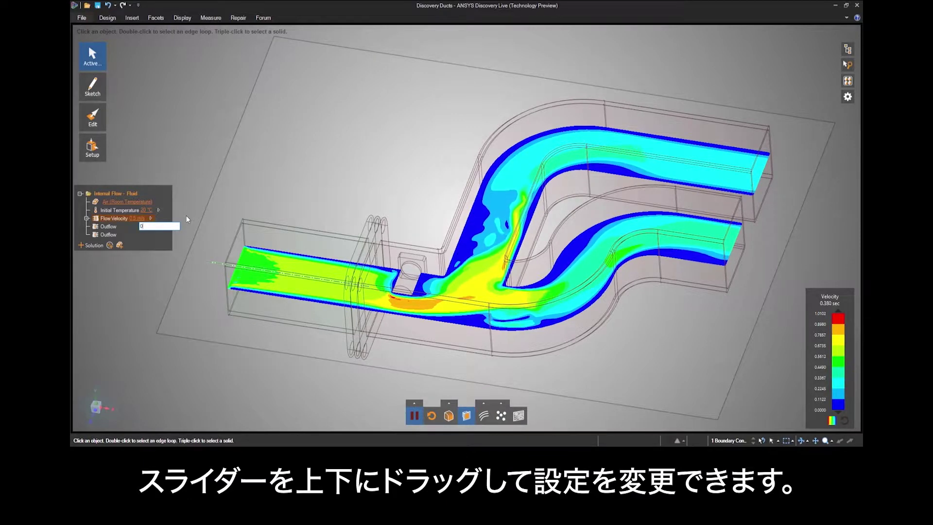
key("Return")
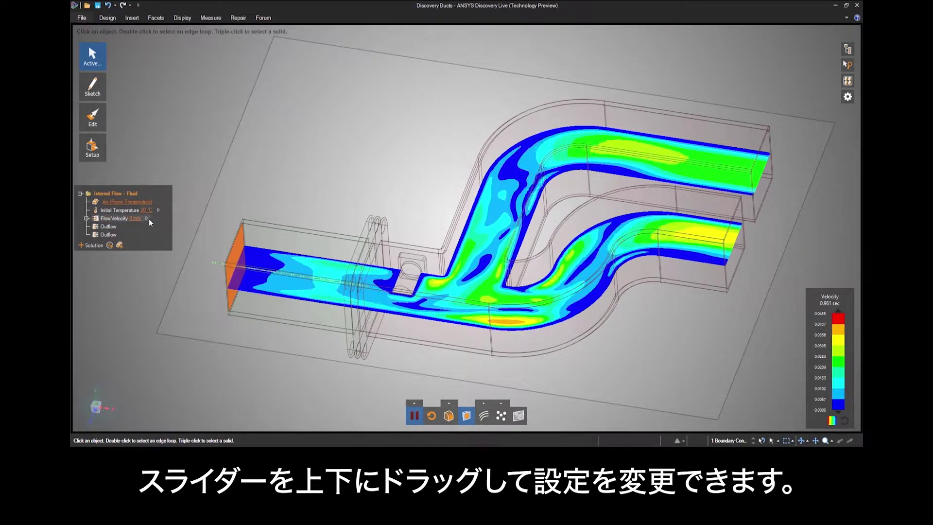
left_click_drag(147, 218, 154, 214)
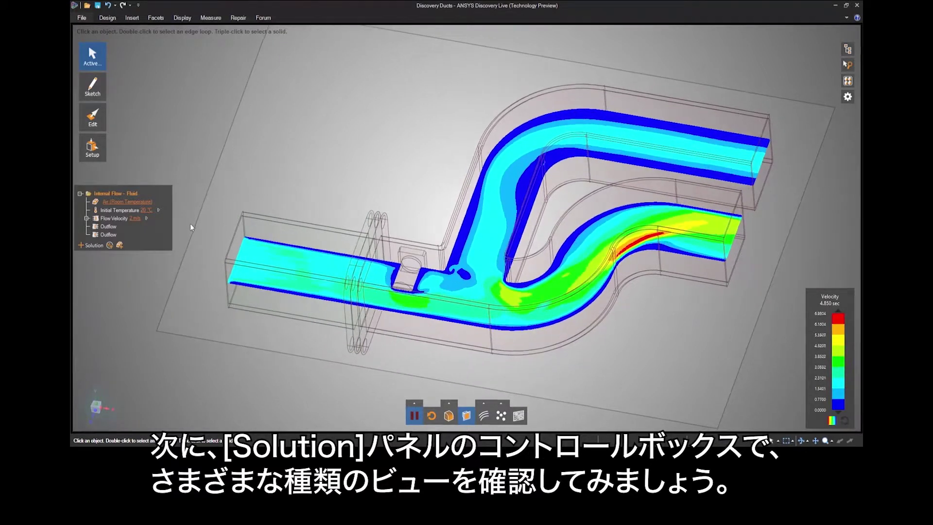
Render the Velocity result with the Composite method and adjust its Center slider.
left_click(449, 403)
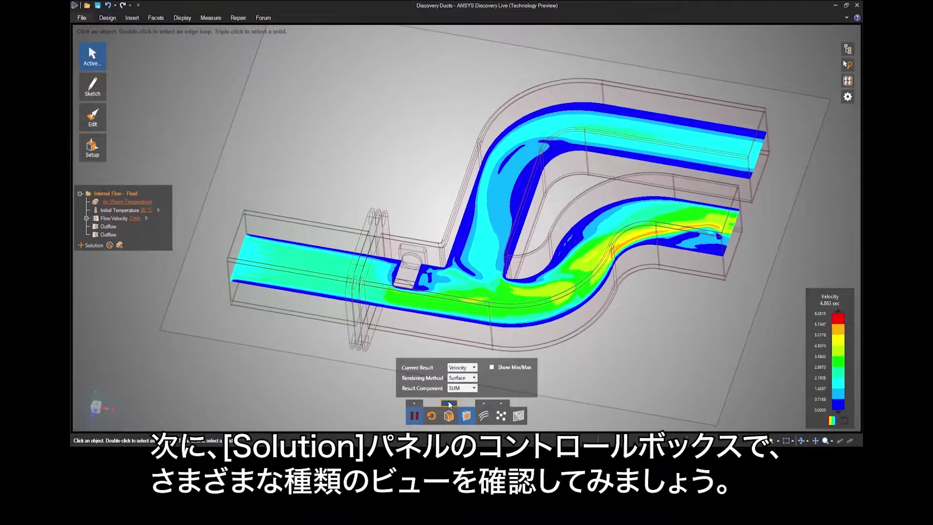
left_click(474, 369)
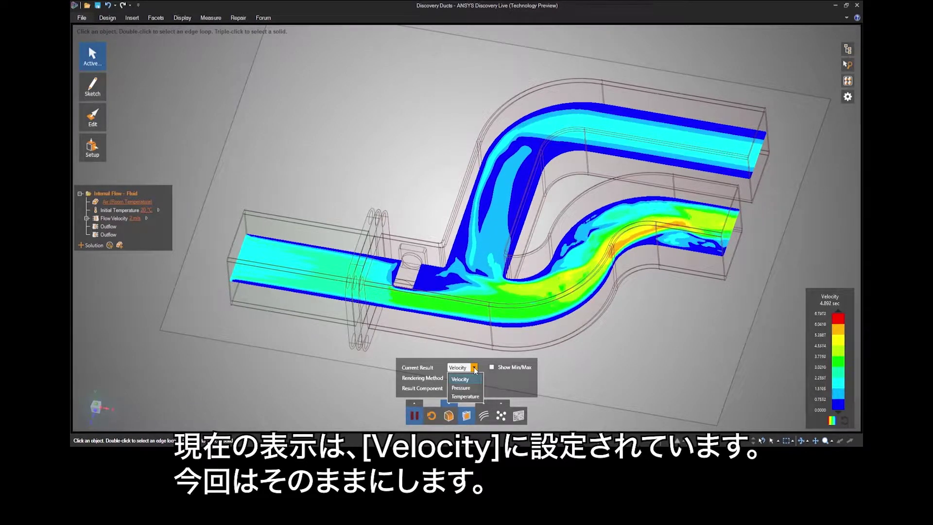
left_click(475, 377)
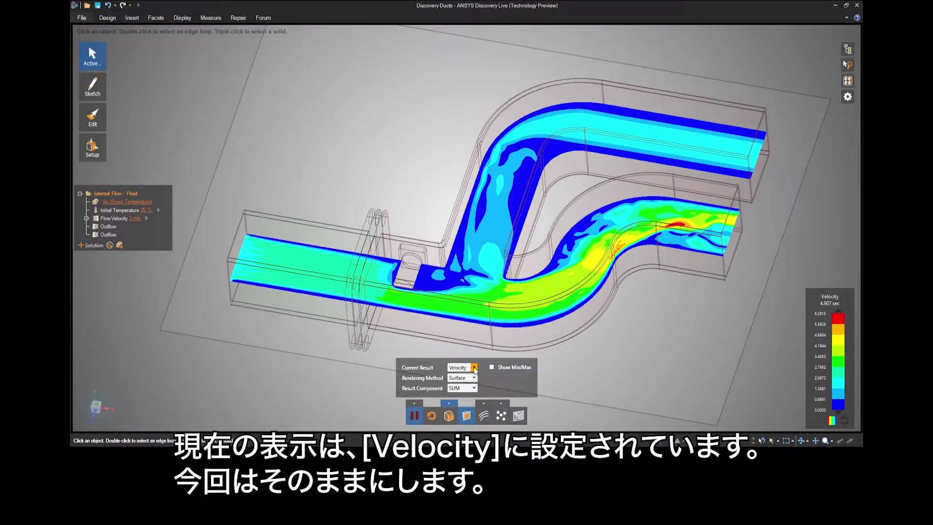
left_click(474, 377)
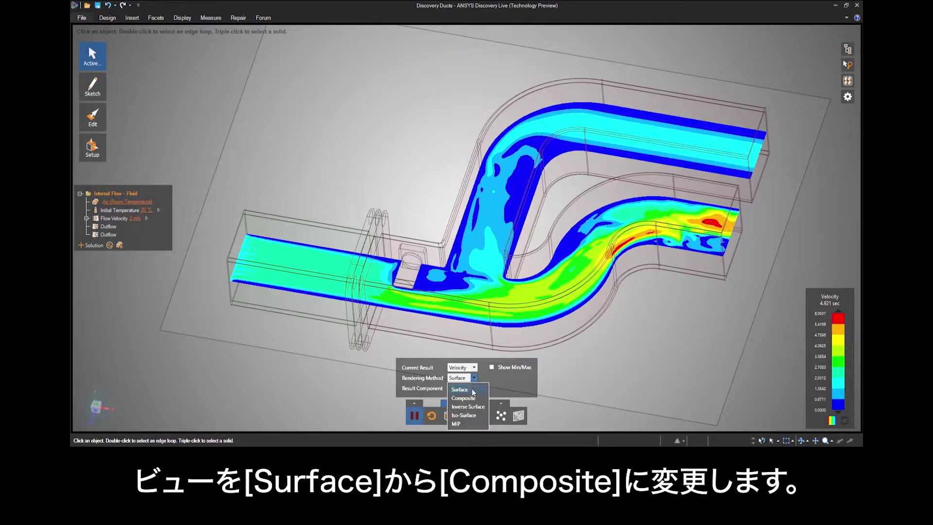
left_click(472, 399)
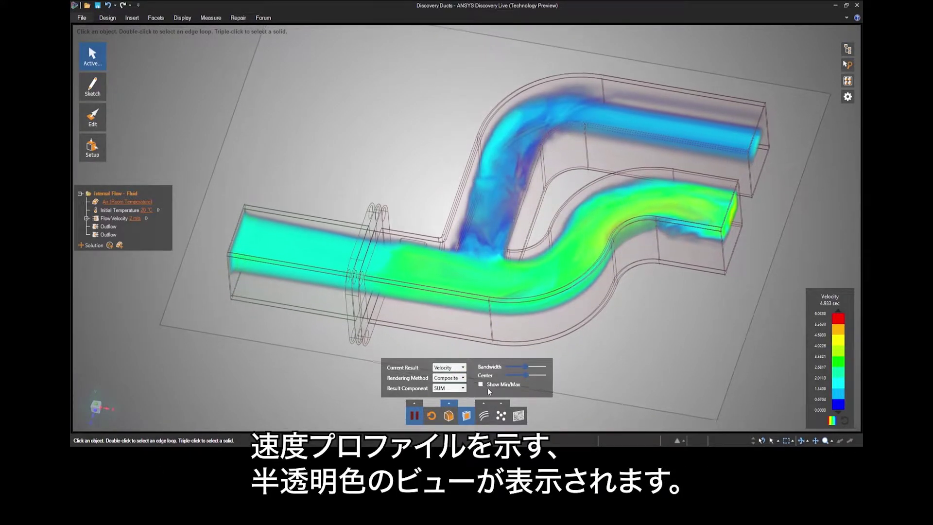
middle_click_drag(637, 282, 634, 290)
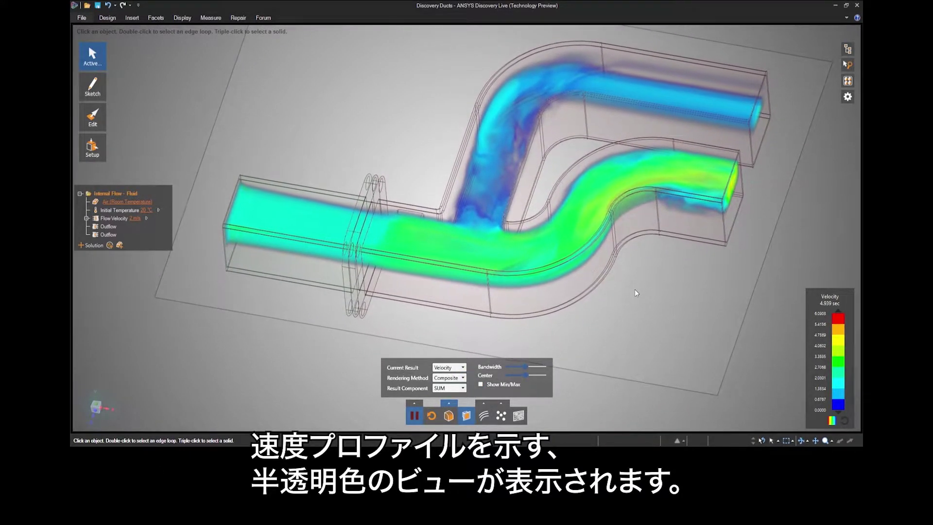
mouse_move(524, 374)
left_mouse_down()
mouse_move(513, 375)
mouse_move(543, 377)
mouse_move(506, 372)
mouse_move(537, 370)
mouse_move(529, 372)
left_mouse_up()
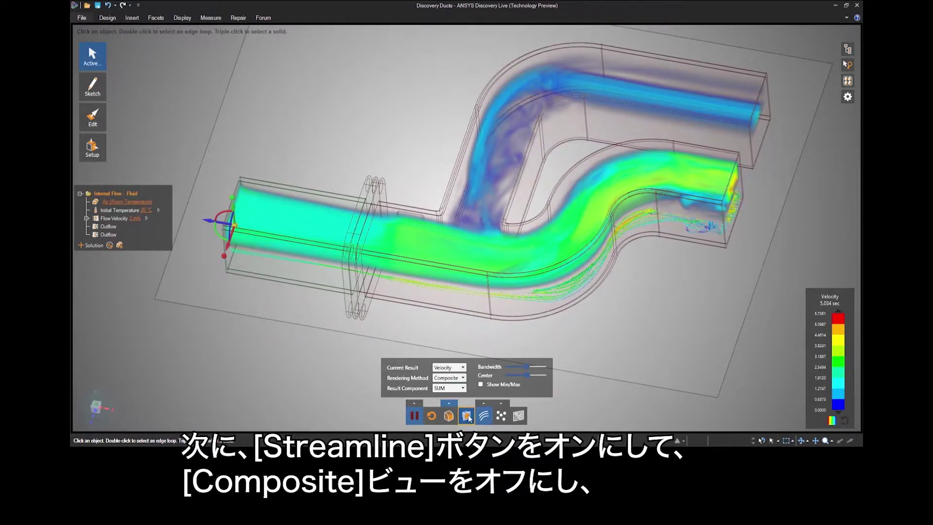
Switch to streamlines, shrink the emitter's radius and move it into the inlet flange.
left_click(467, 416)
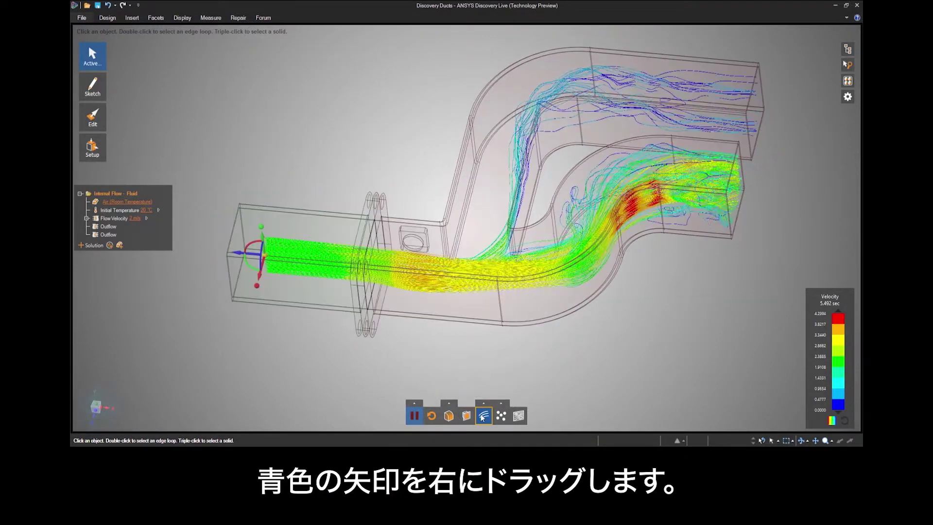
left_click_drag(254, 260, 423, 276)
middle_click_drag(423, 276, 509, 310)
mouse_move(509, 310)
left_mouse_down()
mouse_move(551, 316)
mouse_move(495, 305)
left_mouse_up()
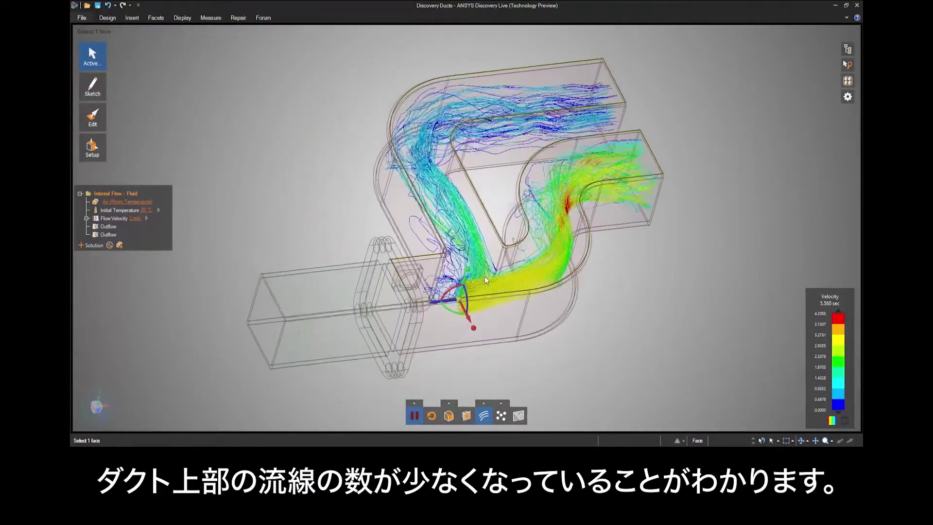
middle_click_drag(485, 276, 429, 322)
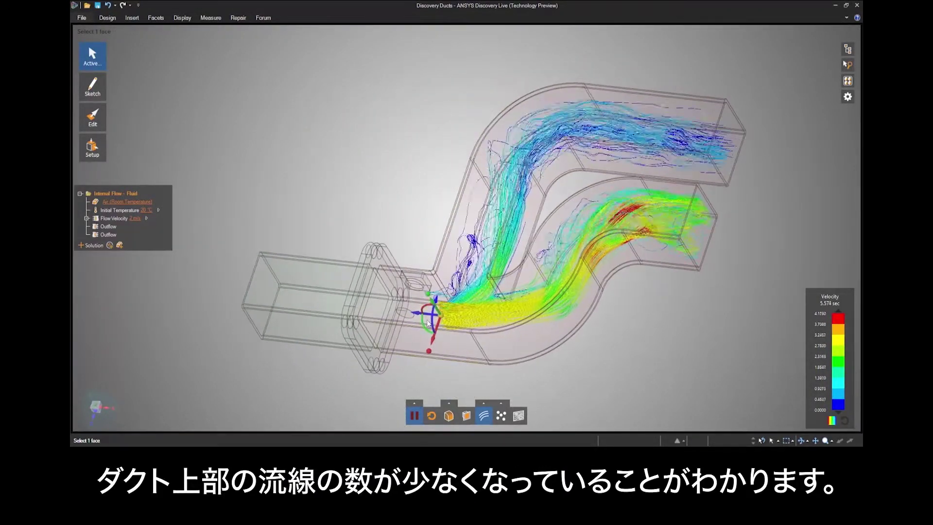
left_click_drag(416, 313, 360, 307)
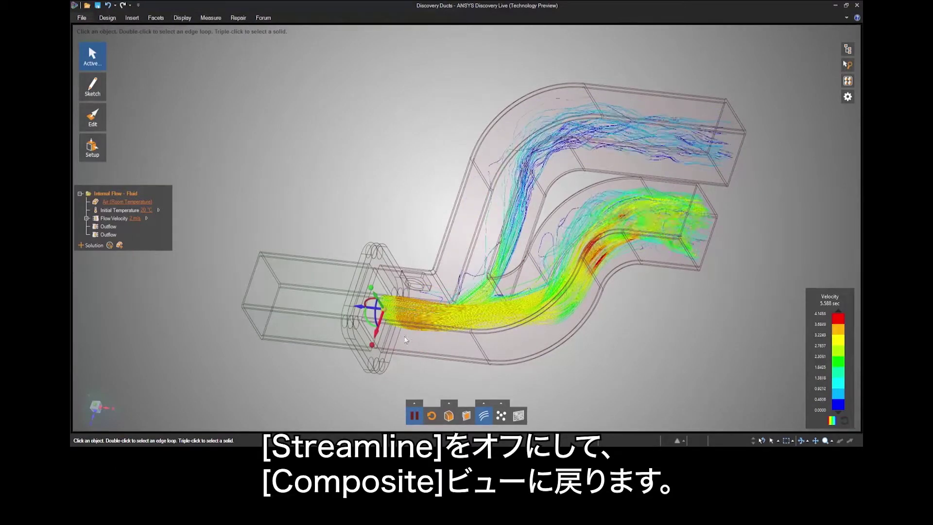
Switch off streamlines and turn the Composite velocity display back on.
left_click(483, 416)
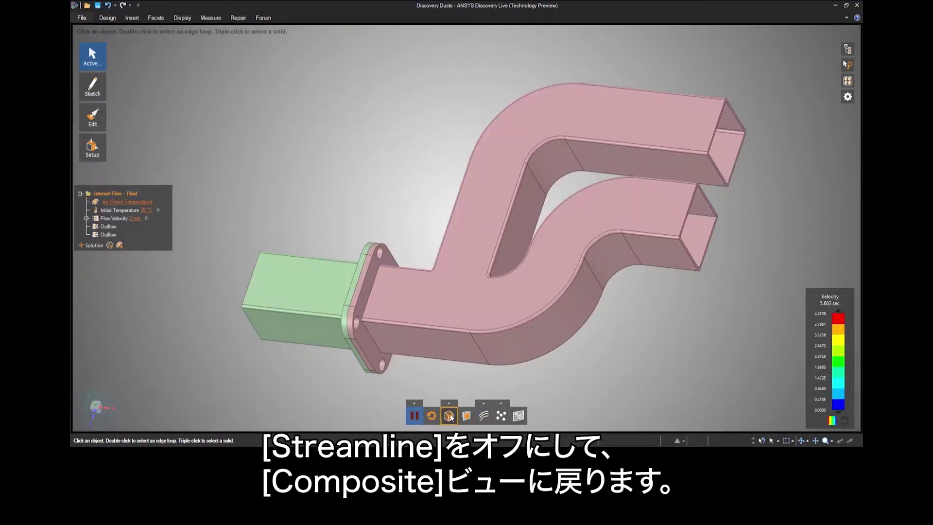
left_click(449, 416)
middle_click_drag(469, 346, 489, 348)
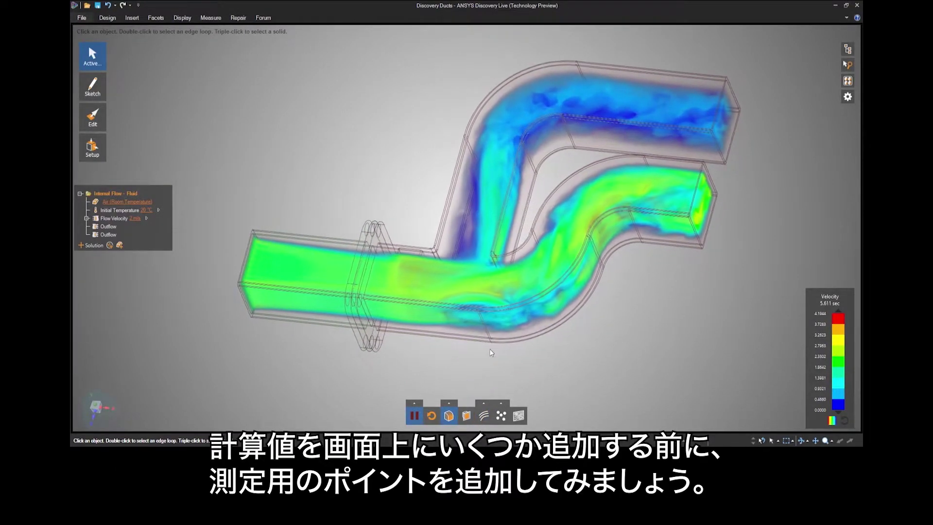
middle_click_drag(676, 286, 676, 287)
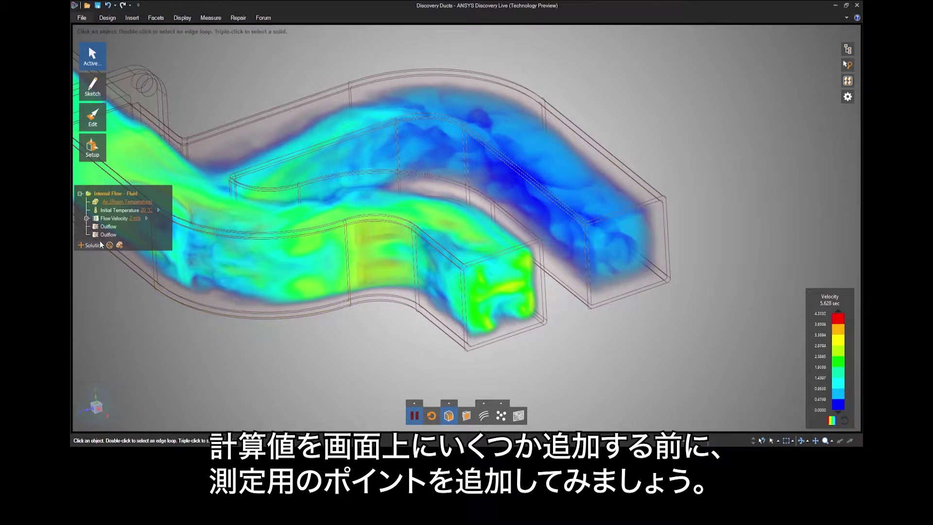
Sketch a point at the centre of the far duct's outlet face and return to 3D mode.
left_click(99, 92)
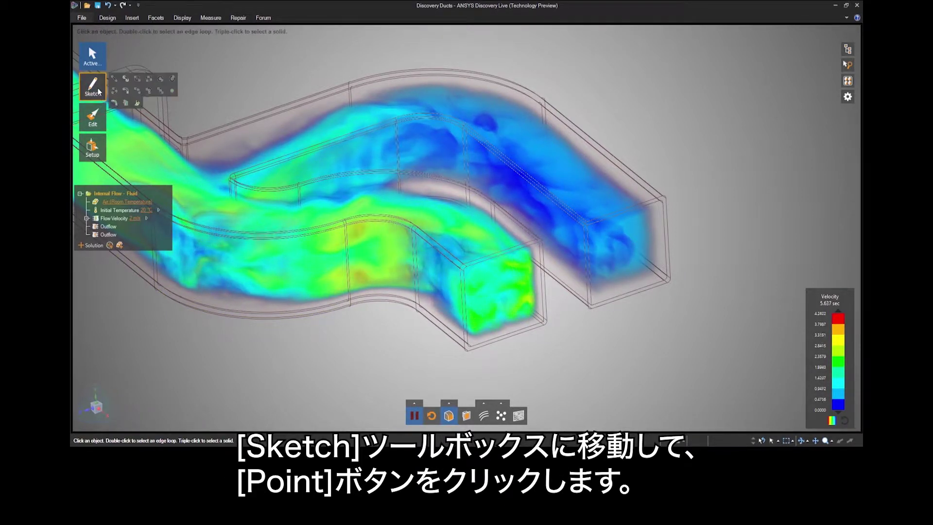
left_click(171, 91)
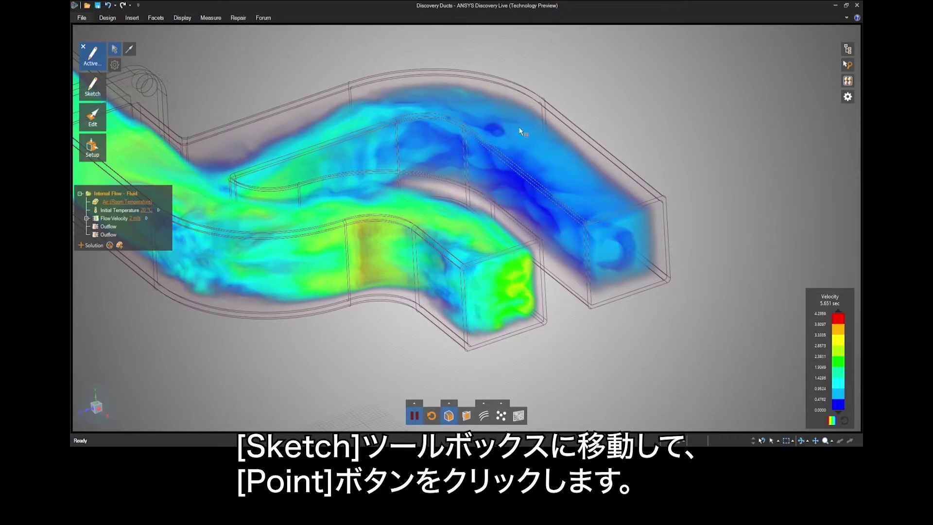
left_click(664, 201)
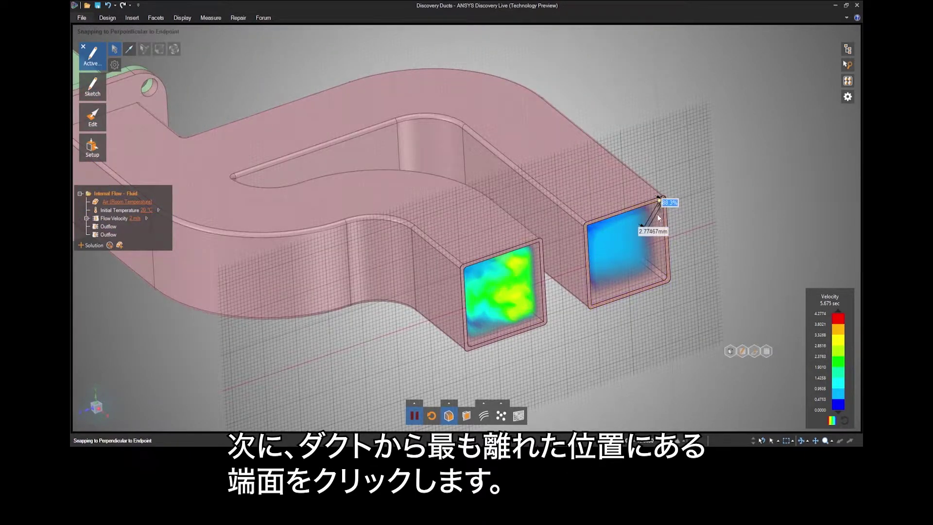
left_click(626, 250)
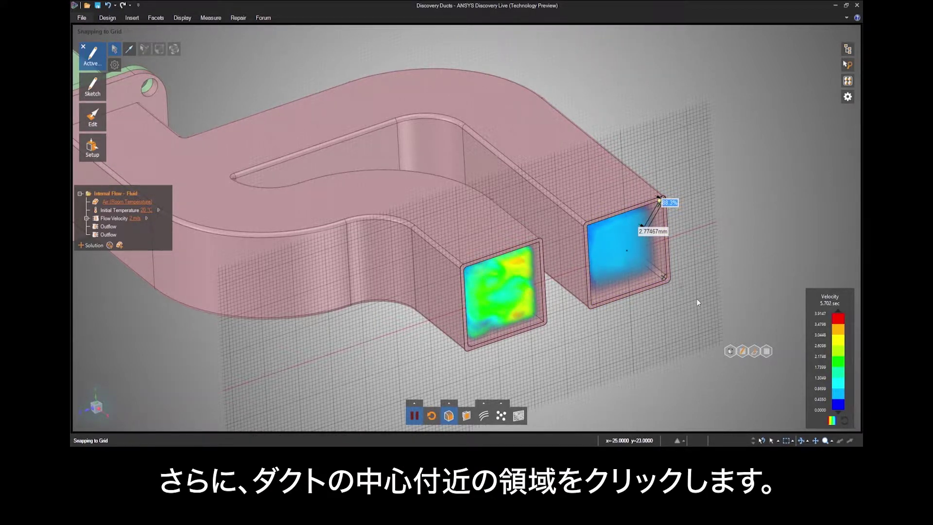
left_click(730, 351)
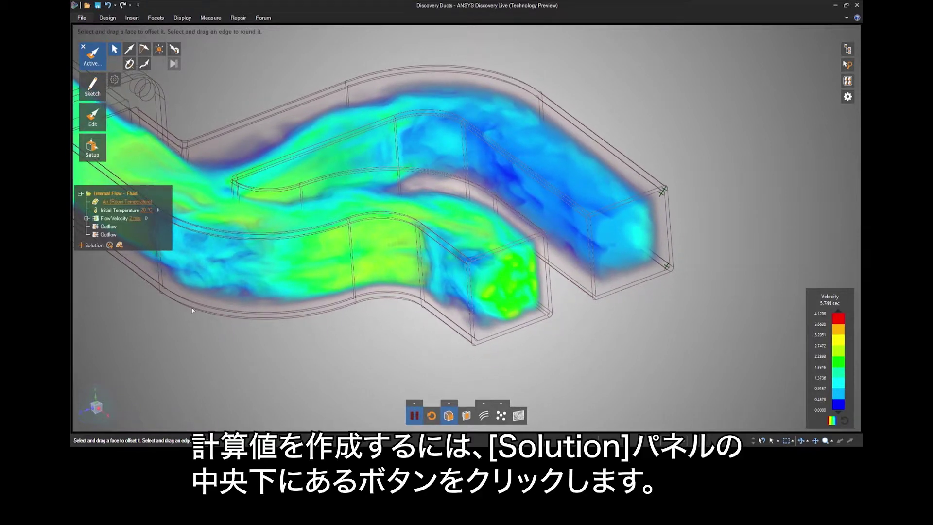
Add a Max velocity quick calculation located at the sketched outlet point.
left_click(109, 245)
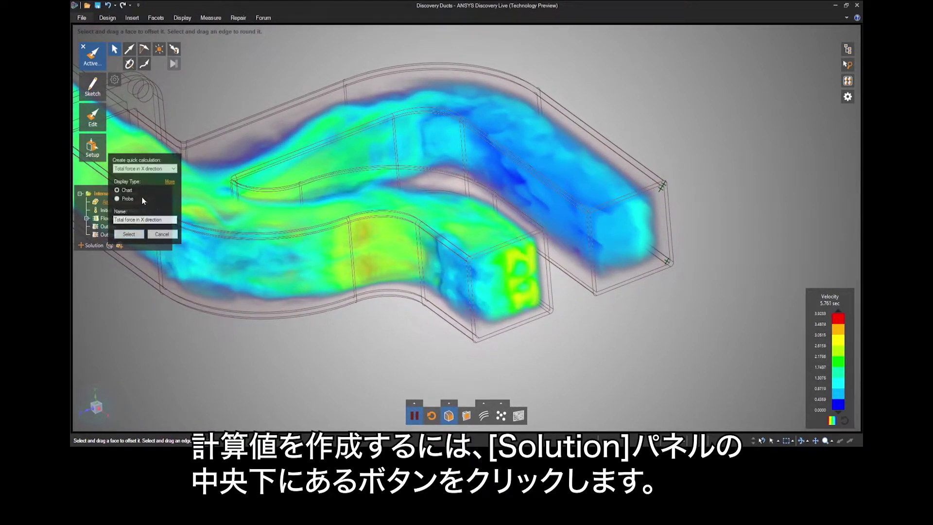
left_click(169, 183)
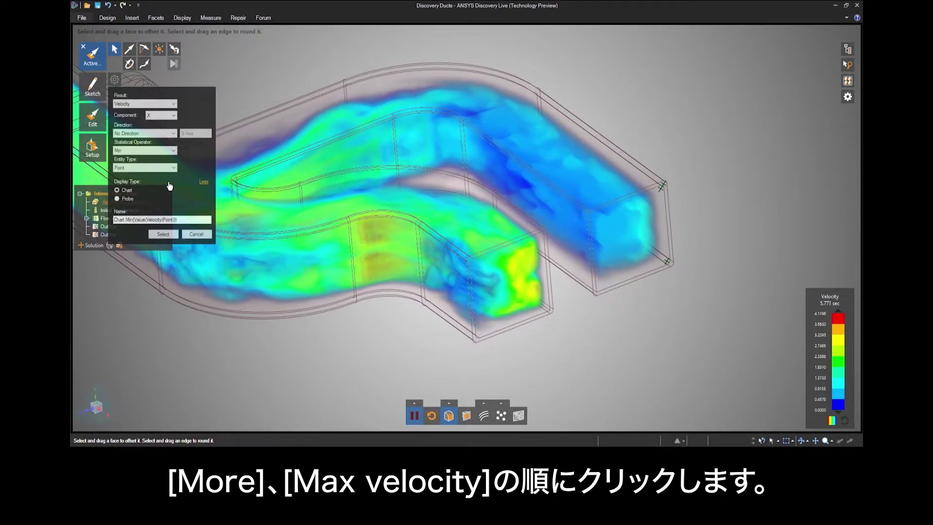
left_click(144, 150)
left_click(149, 169)
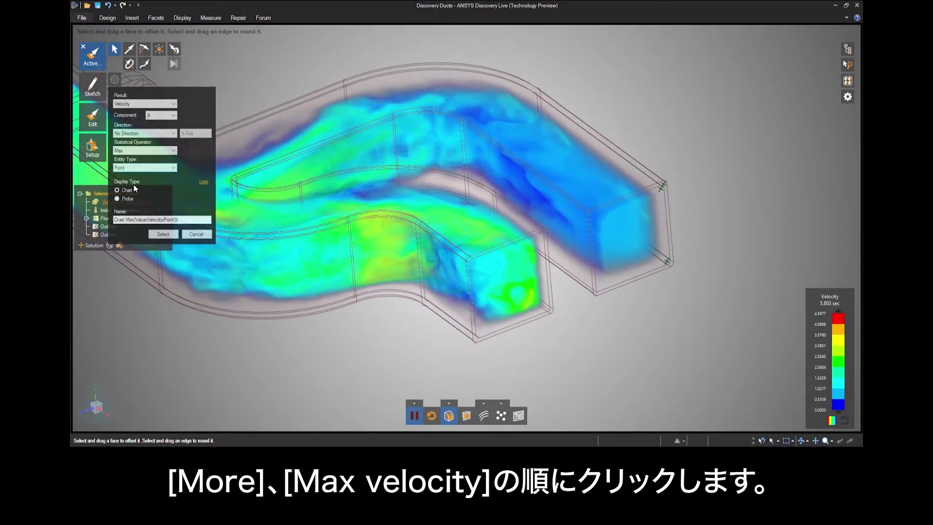
left_click(163, 235)
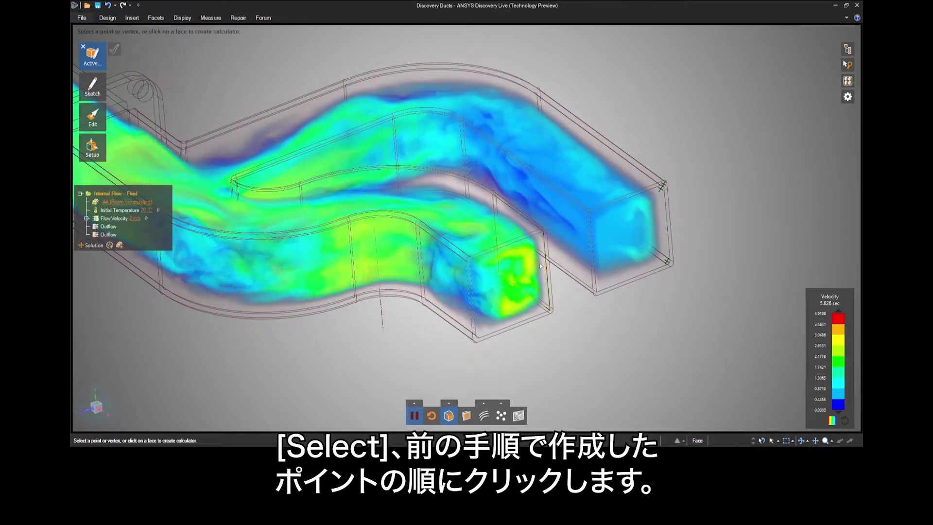
left_click(631, 239)
key("Escape")
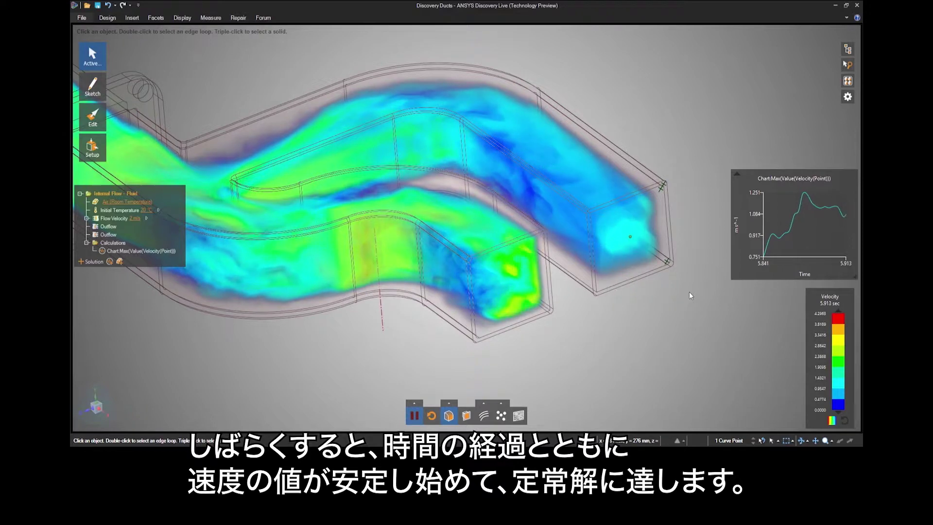
Drag the inlet Flow Velocity slider to 7.2 m/s so the max-velocity chart responds.
middle_click_drag(689, 292, 700, 284)
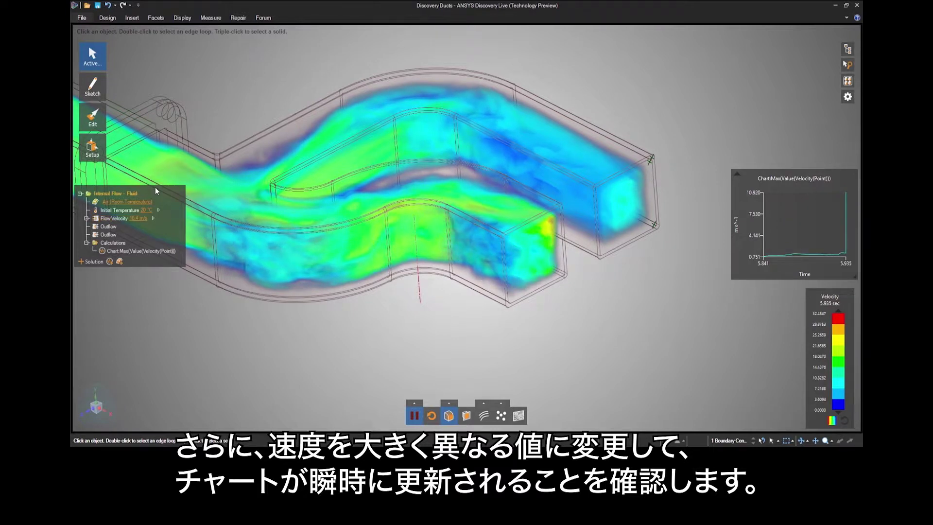
left_click(152, 219)
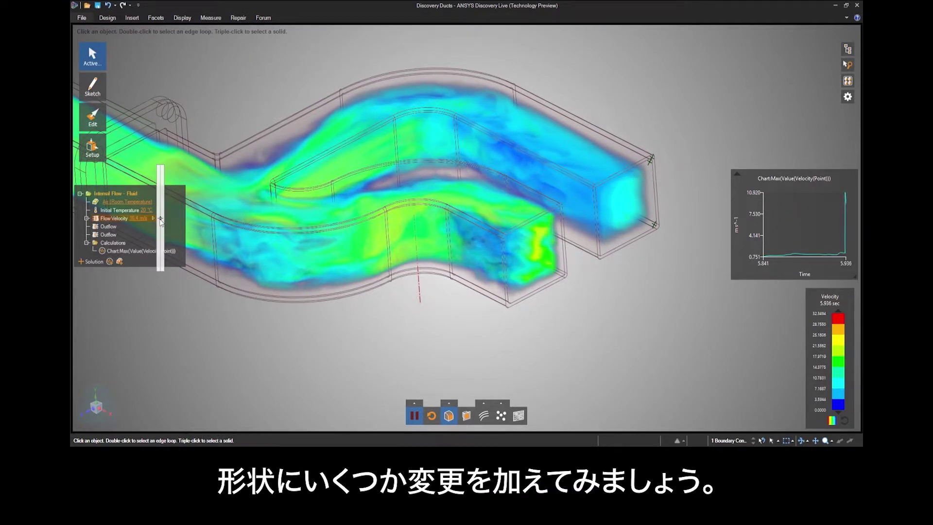
left_click_drag(159, 238, 159, 238)
left_click(189, 300)
middle_click_drag(188, 300, 592, 181)
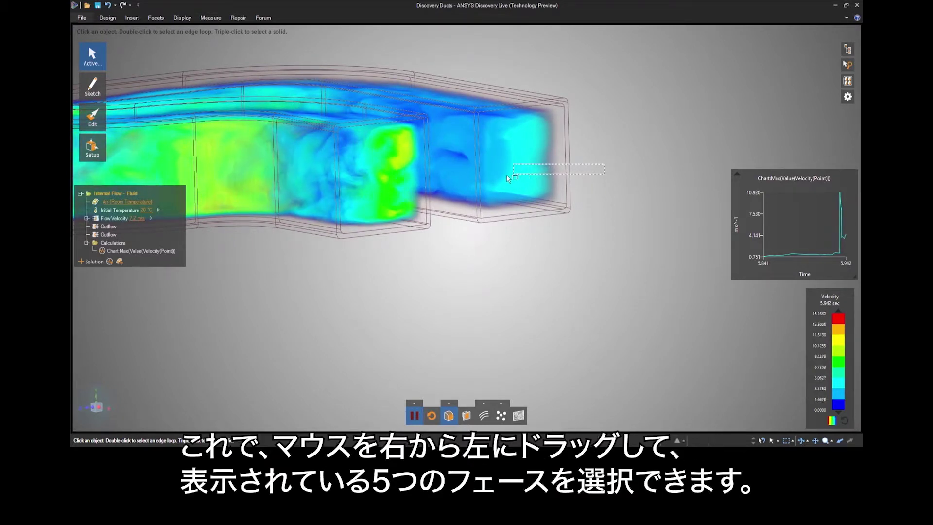
Move the outer duct's five end faces outward, away from the other duct.
left_click_drag(604, 164, 467, 180)
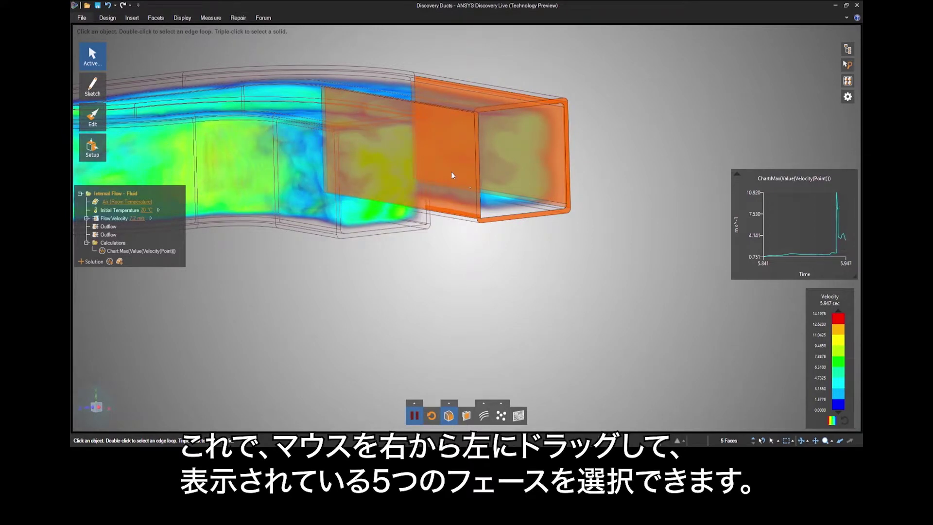
left_click(110, 18)
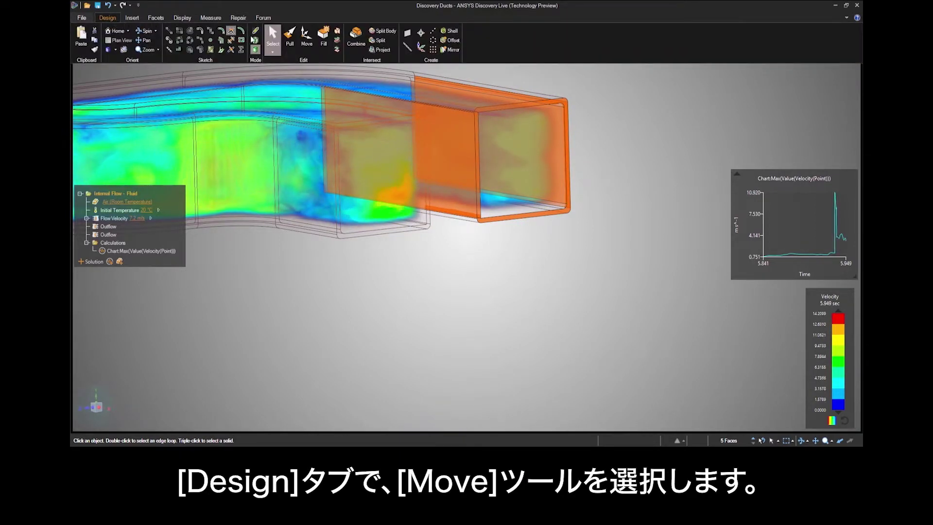
left_click(306, 42)
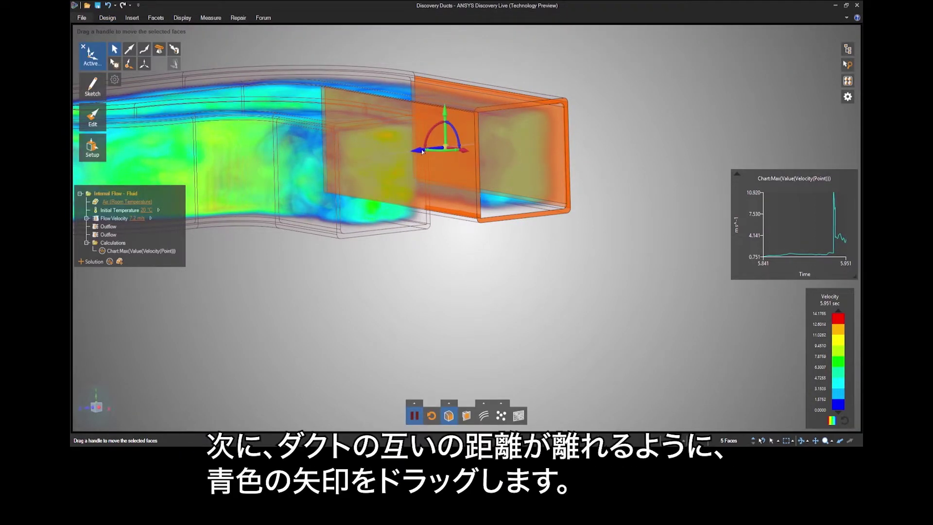
left_click_drag(433, 151, 506, 142)
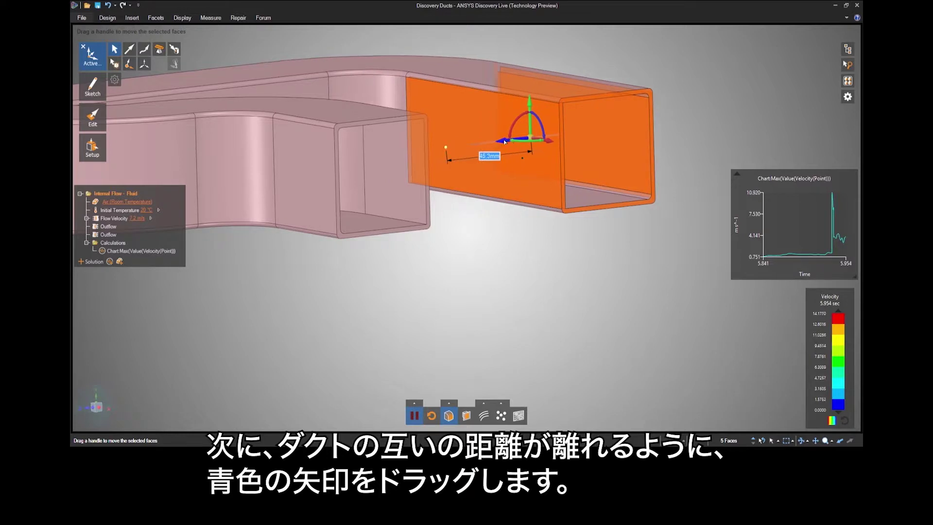
left_click(539, 256)
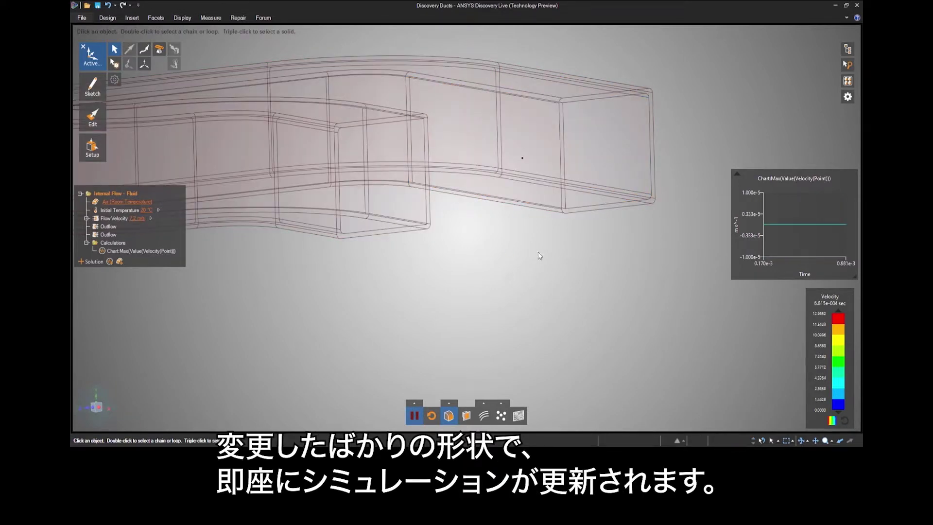
middle_click_drag(544, 242, 536, 260)
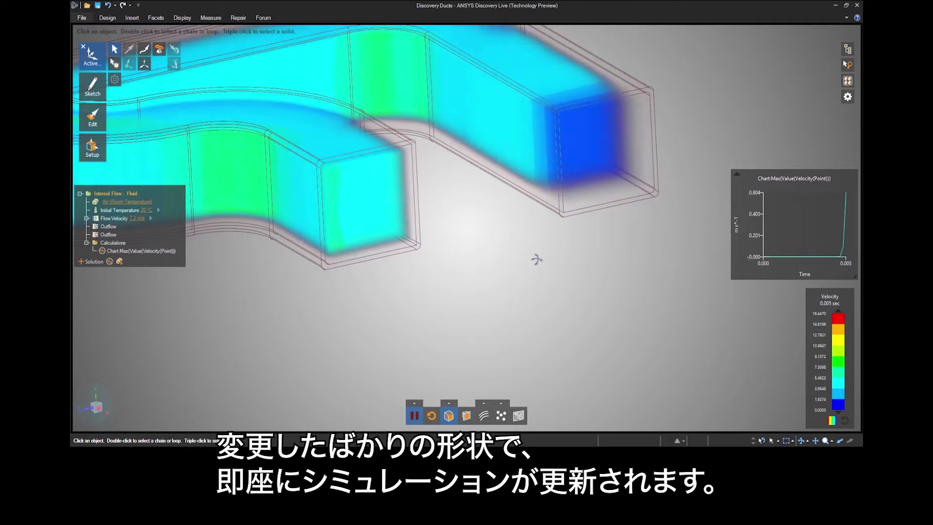
middle_click_drag(536, 260, 533, 263)
scroll(530, 266, "down", 5)
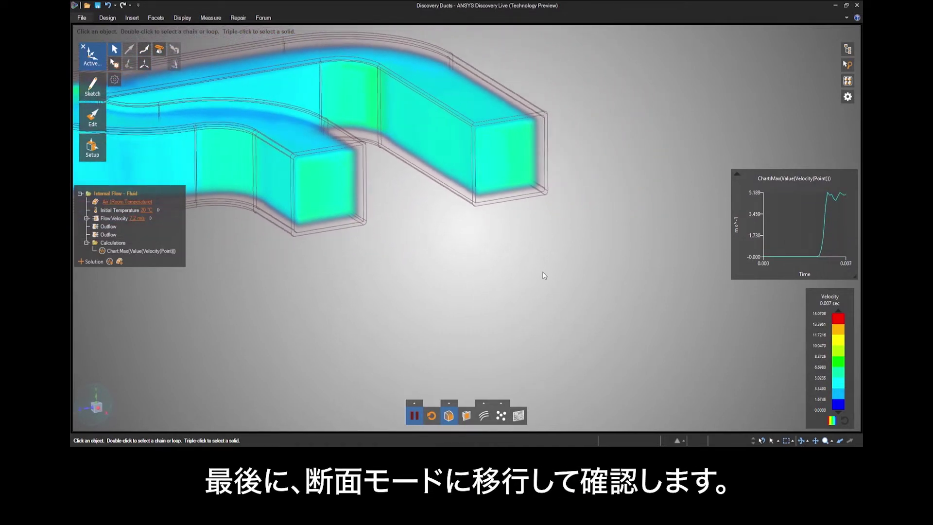
left_click(115, 18)
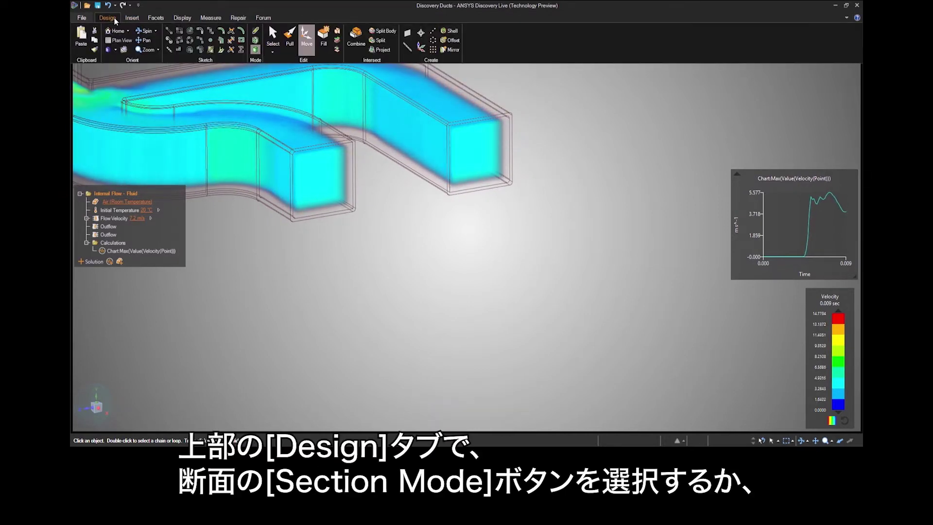
Cut the ducts with a section plane, rotated to 298° so it slices through the bend.
left_click(254, 44)
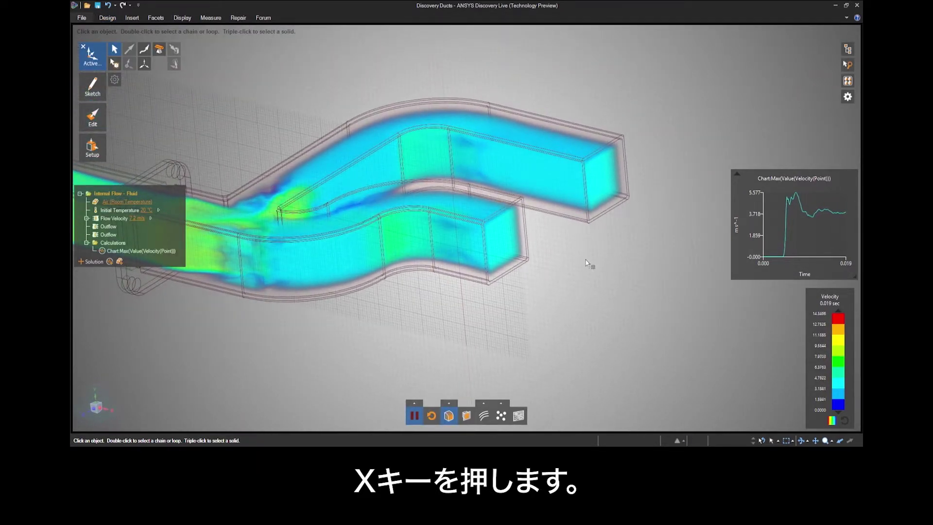
left_click(602, 258)
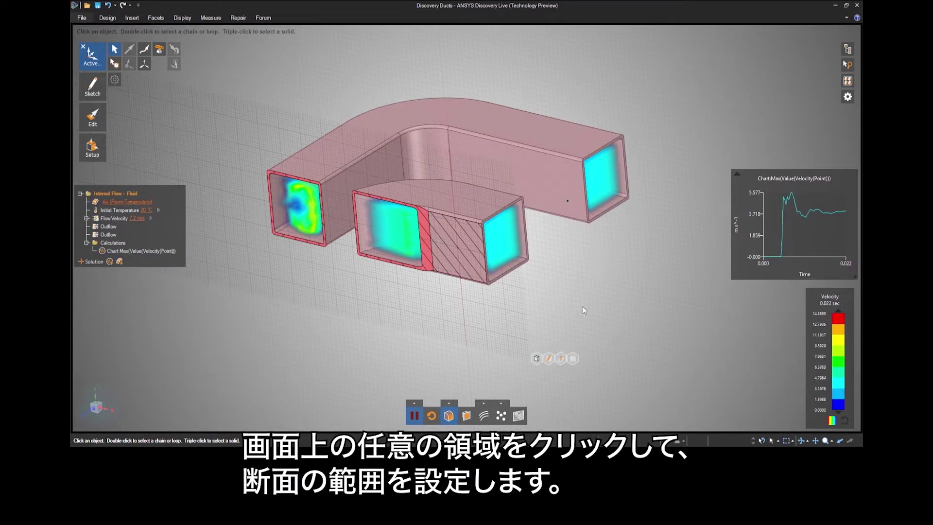
left_click(561, 359)
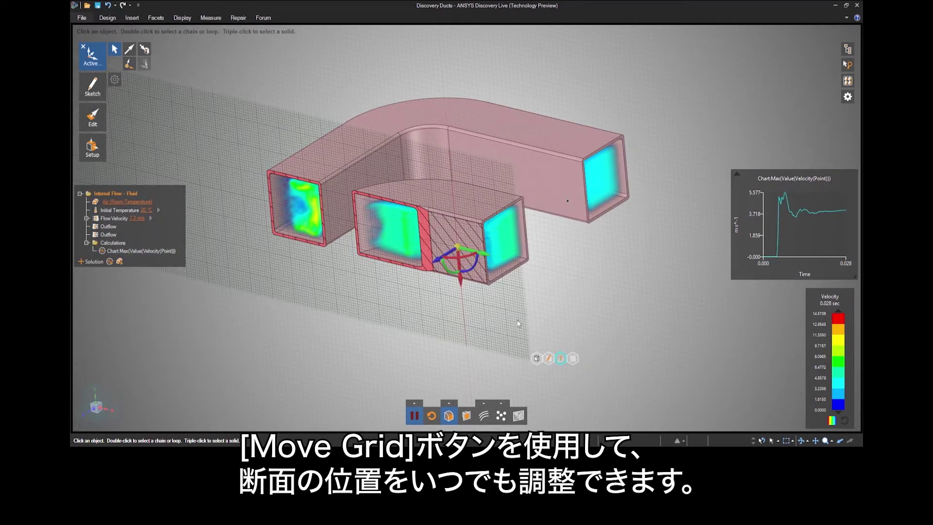
left_click_drag(449, 274, 422, 253)
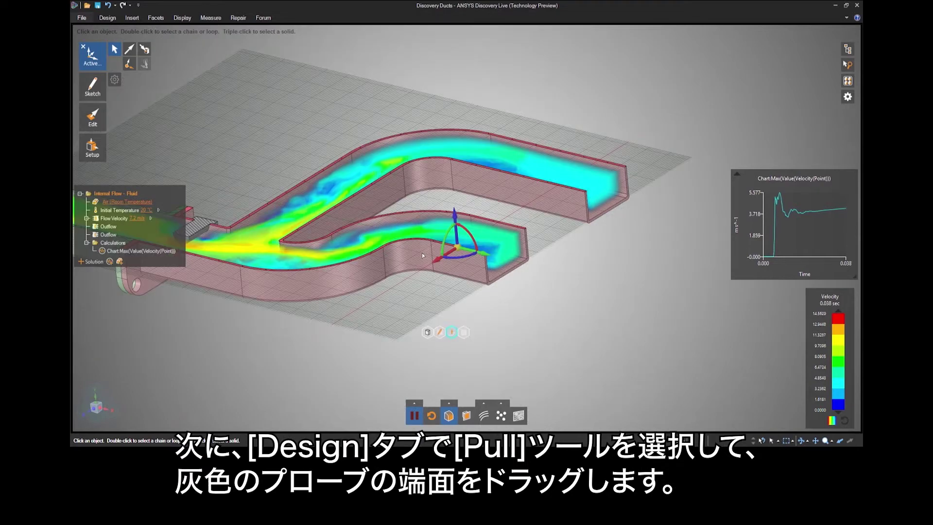
Pull the grey probe's end face outward to extend it further into the duct.
key("h")
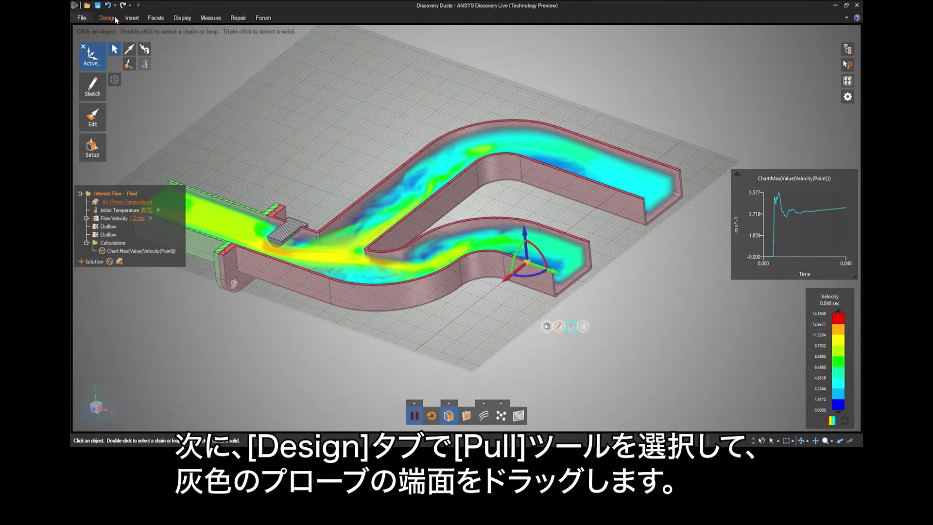
left_click(108, 18)
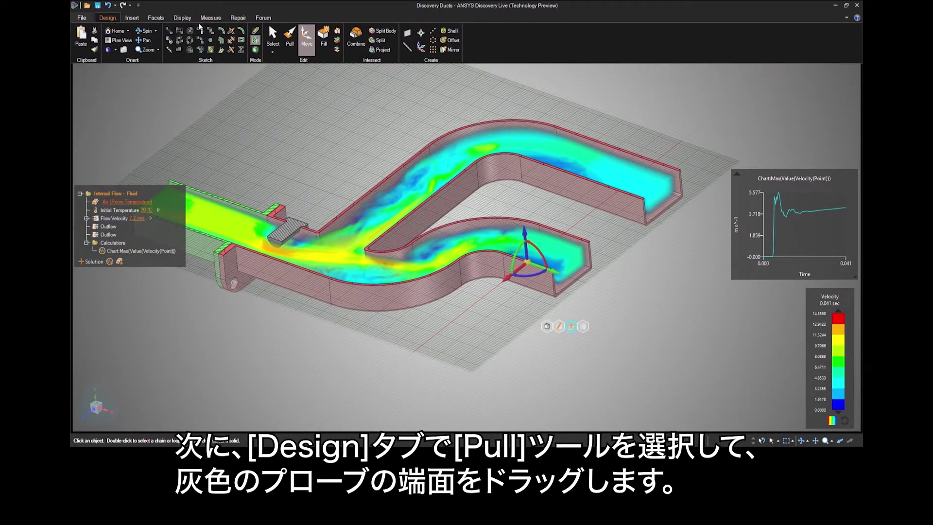
left_click(289, 43)
left_click(344, 228)
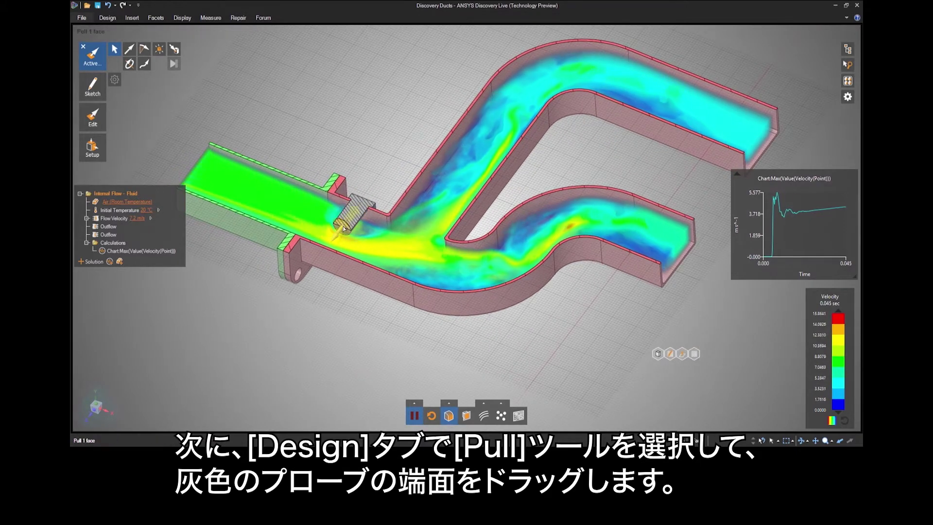
left_click_drag(343, 228, 336, 238)
Enlarge the grey probe's diameter so the flow re-solves around it.
scroll(337, 238, "up", 5)
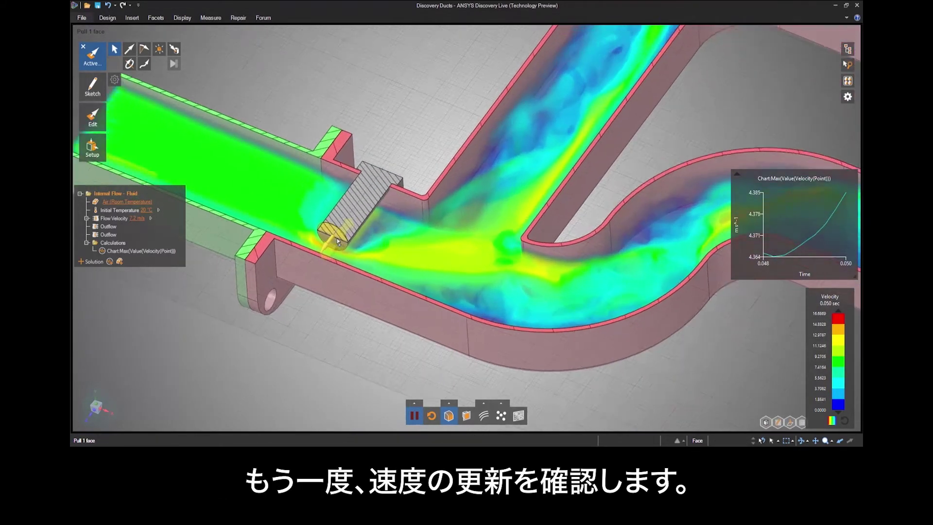
left_click(358, 229)
left_click_drag(358, 229, 396, 254)
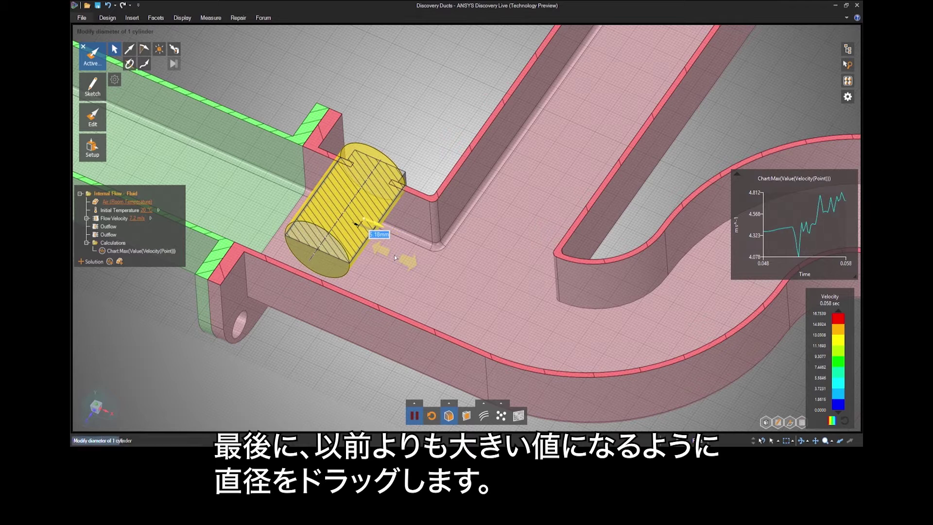
left_click(401, 189)
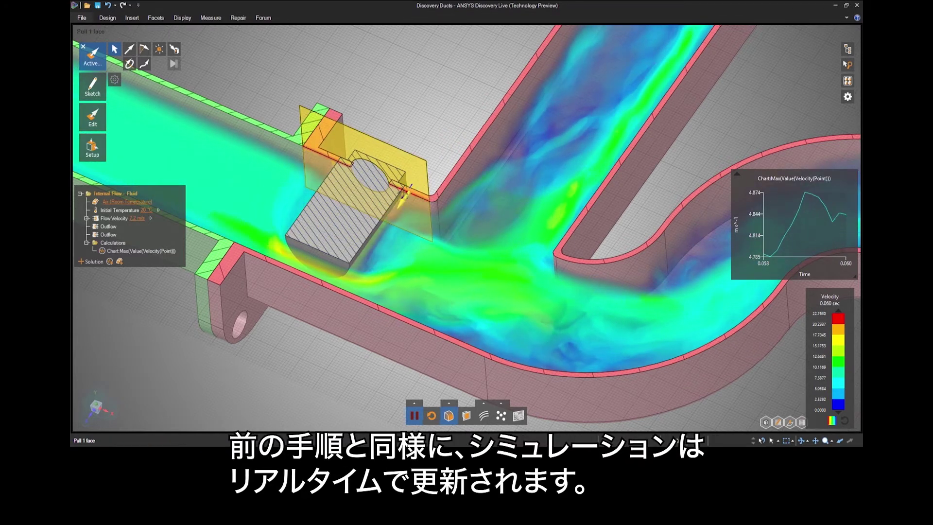